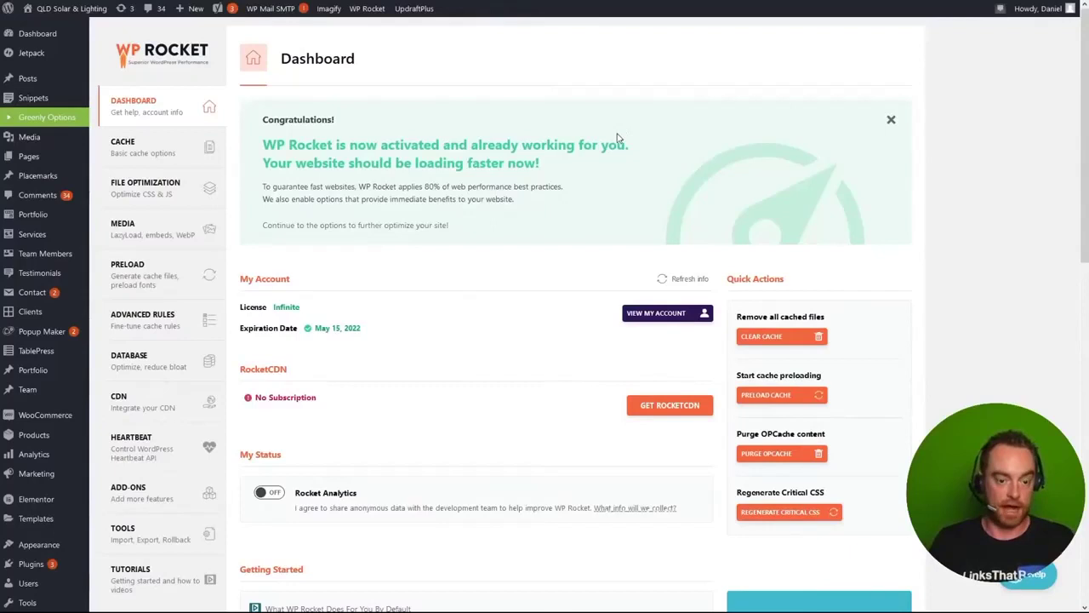
Step: Review WP Rocket's Cache settings, then scroll through the File Optimization CSS and JavaScript options
left_click(162, 148)
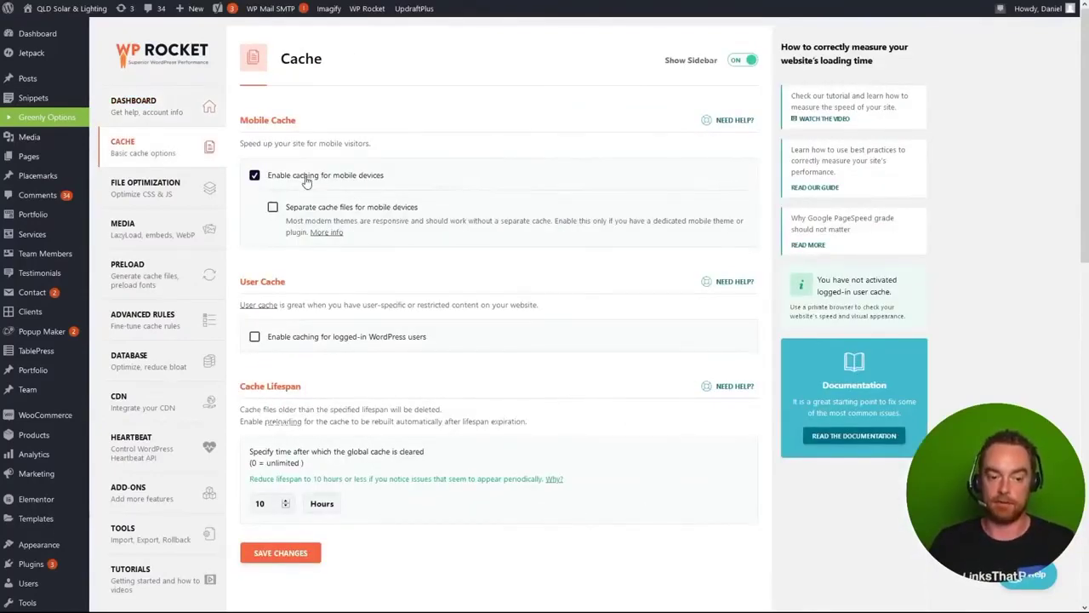
left_click(145, 188)
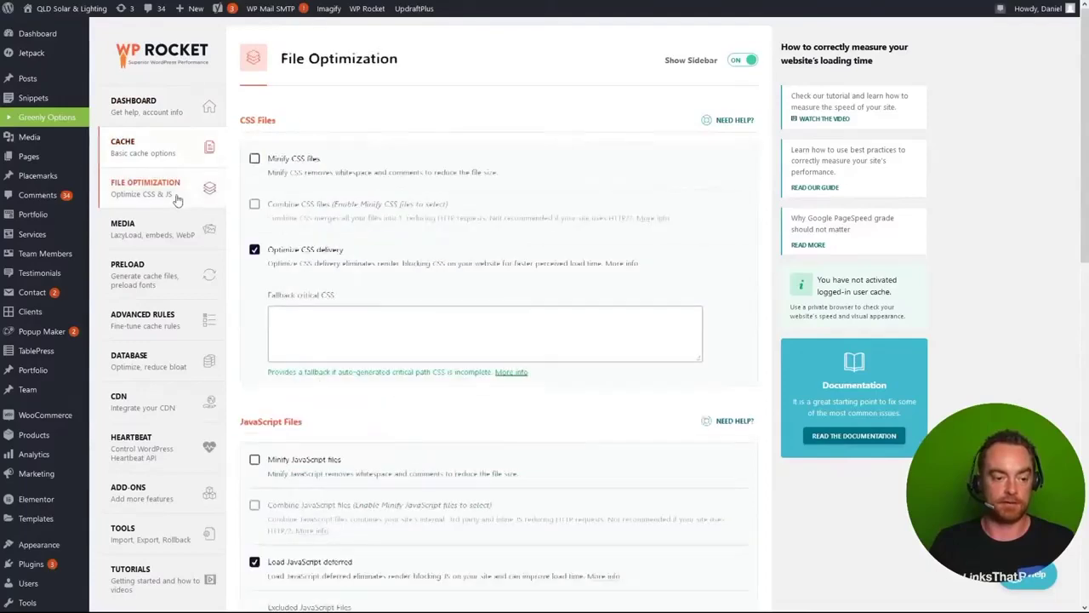
scroll(310, 259, "down", 2)
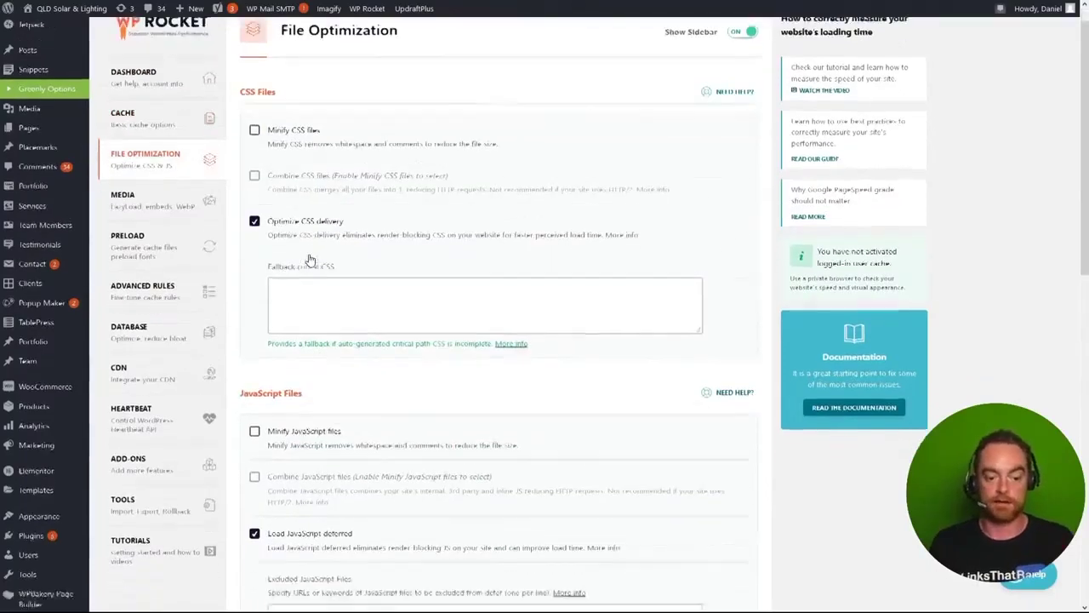
scroll(340, 396, "down", 2)
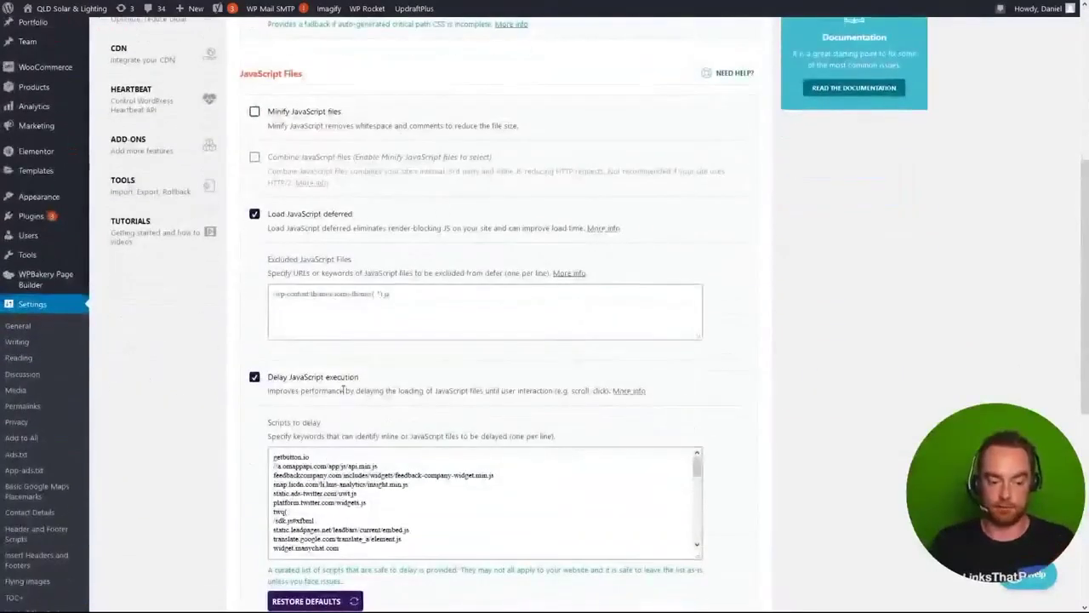
scroll(340, 396, "down", 2)
scroll(343, 394, "up", 2)
scroll(208, 198, "up", 3)
Step: Look over the Media lazy-load settings and the Preload settings
left_click(127, 112)
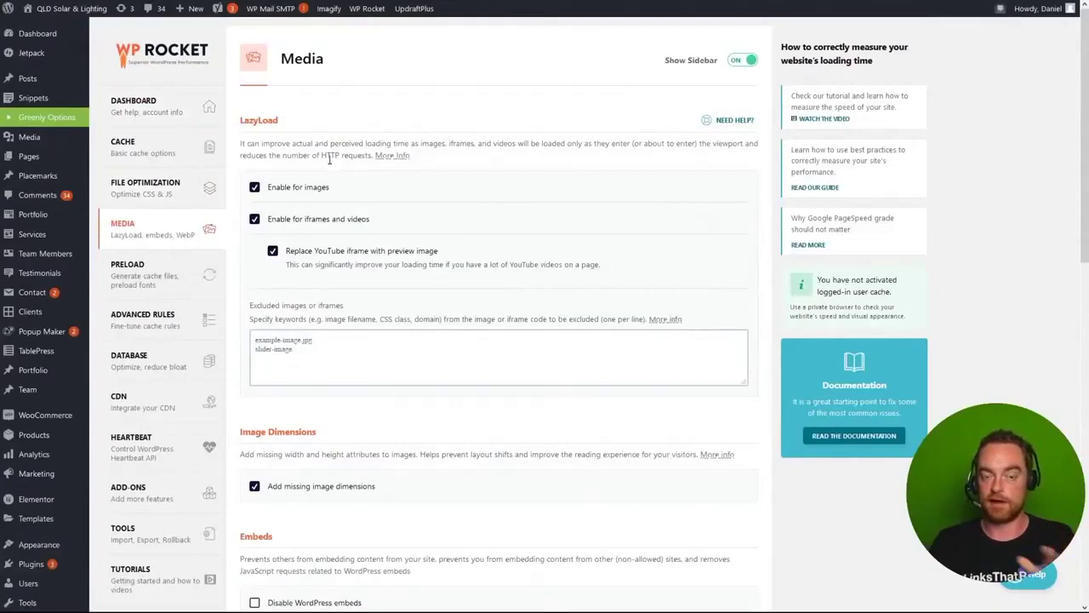
scroll(506, 255, "down", 2)
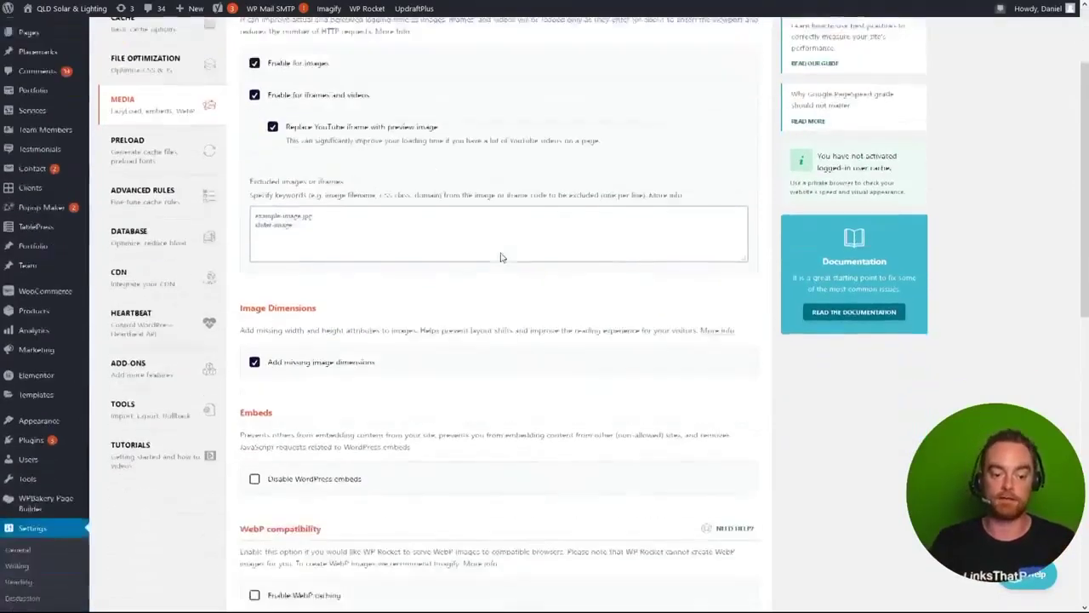
scroll(323, 267, "up", 3)
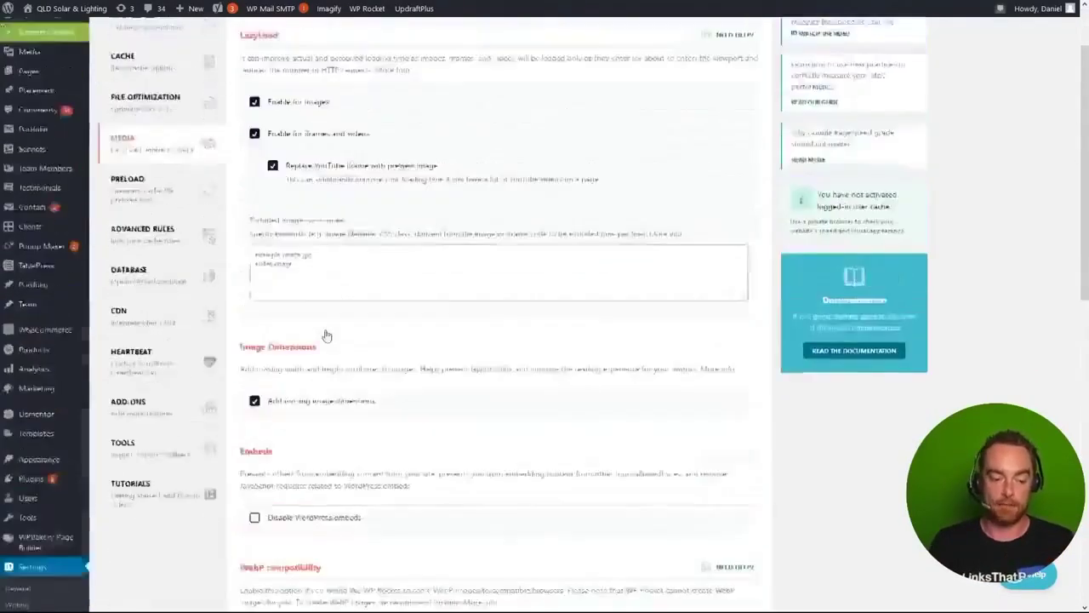
left_click(170, 286)
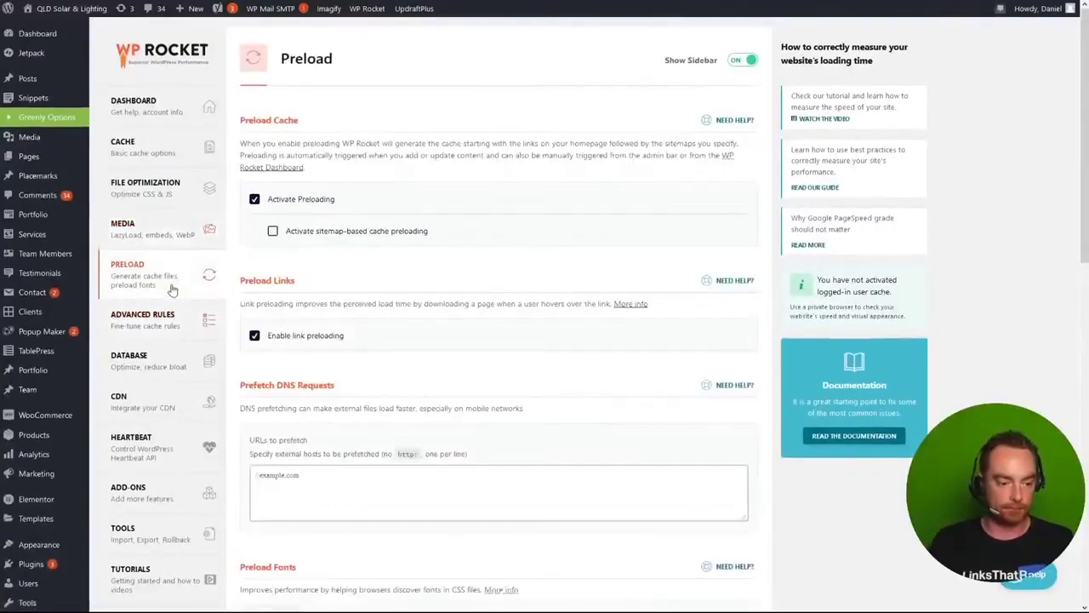
scroll(394, 491, "down", 3)
scroll(256, 341, "up", 3)
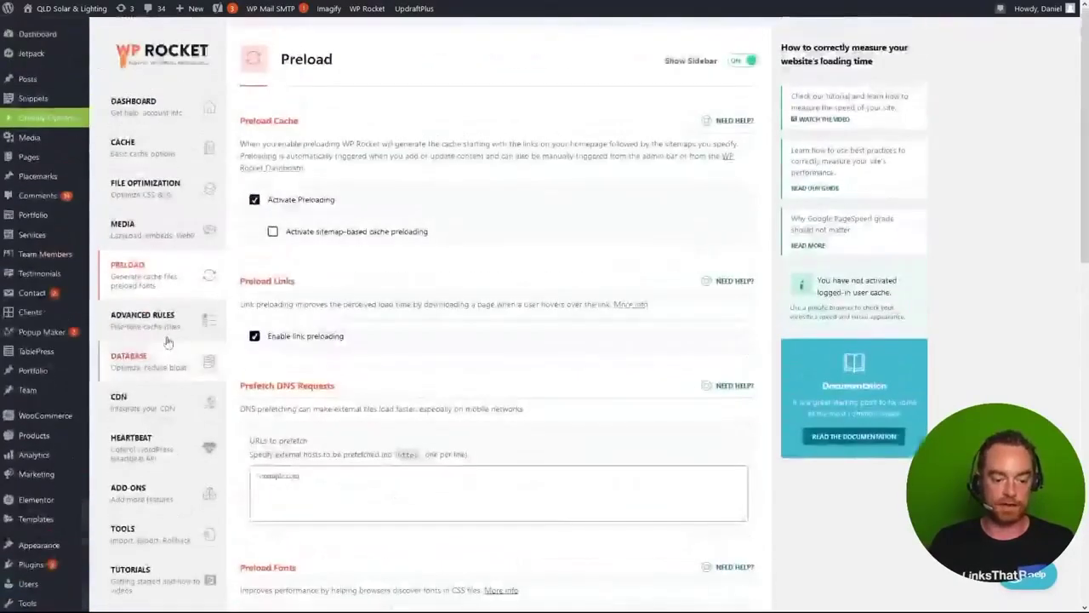
Step: Check the Advanced Rules and Database cleanup settings, ending on the CDN settings
left_click(142, 317)
scroll(462, 231, "down", 4)
scroll(469, 306, "up", 4)
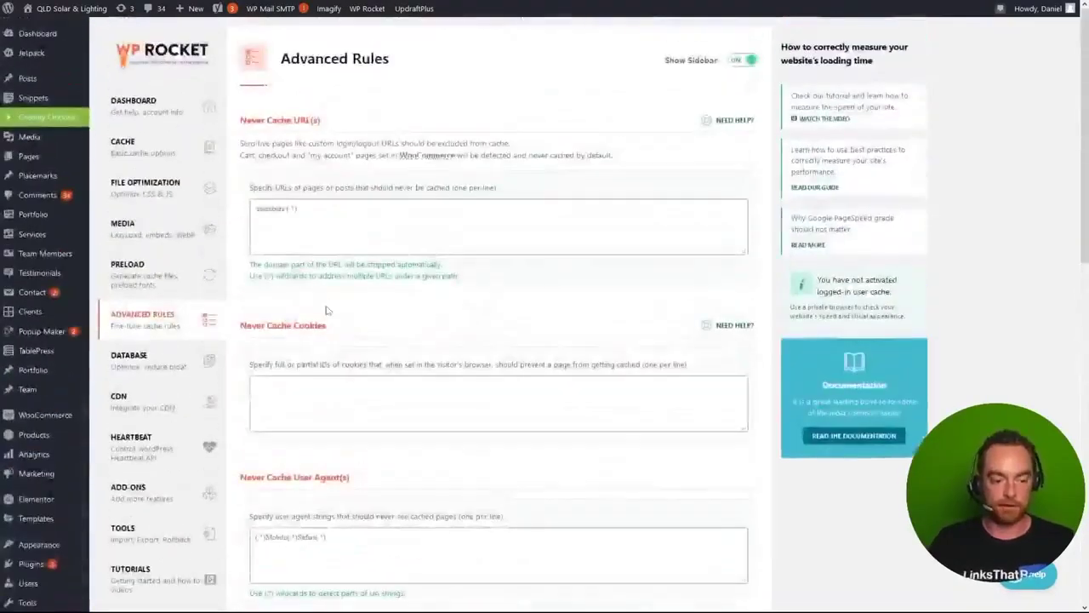
left_click(147, 366)
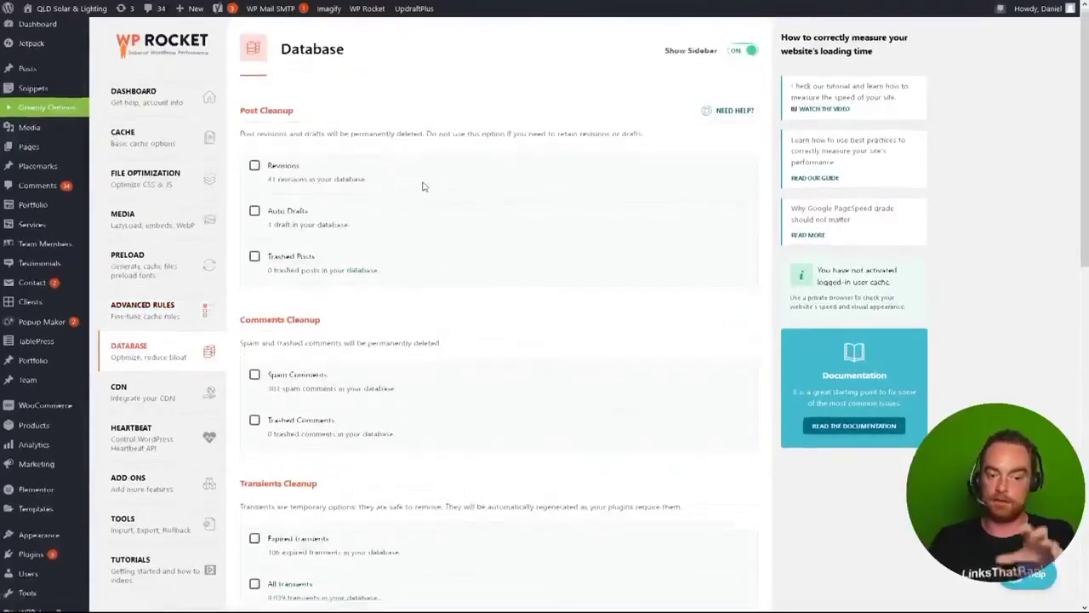
scroll(417, 227, "down", 2)
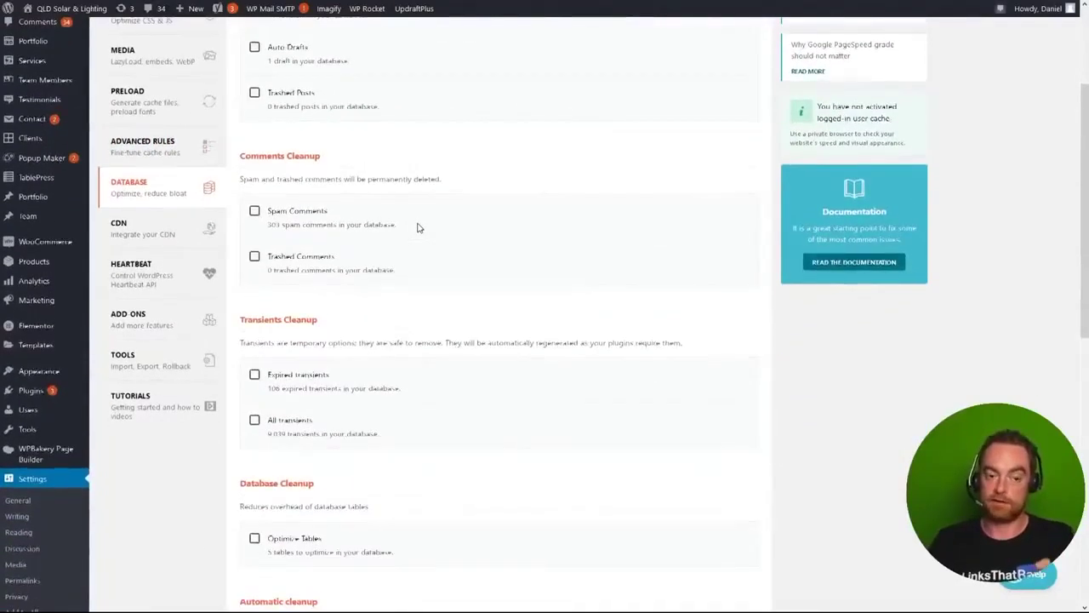
scroll(417, 227, "up", 2)
left_click(170, 406)
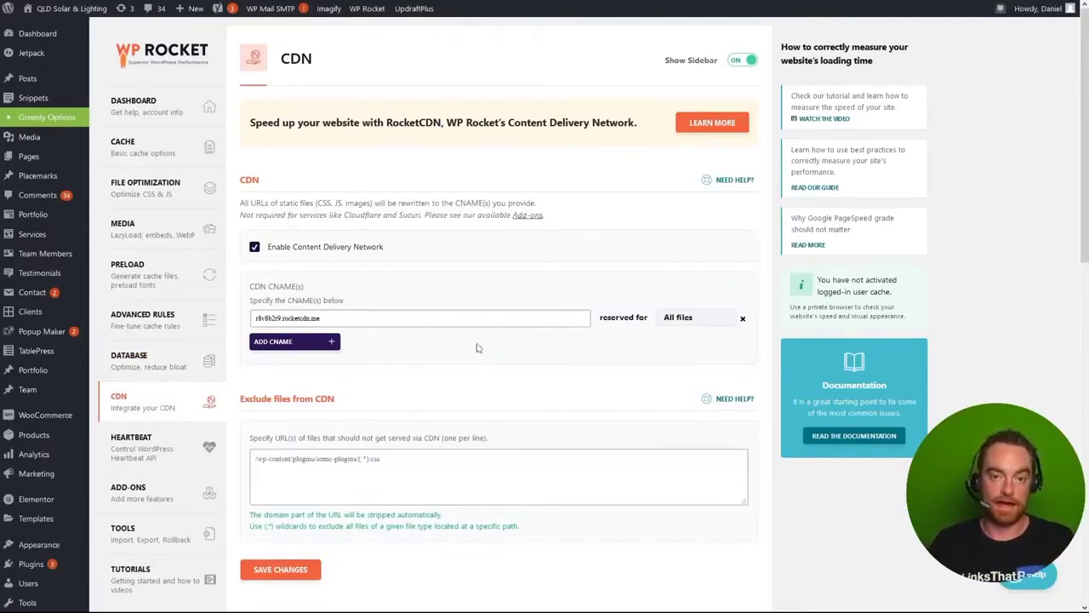
Step: Focus the CDN CNAME field, review Heartbeat and Add-ons, then return to the WP Rocket dashboard
left_click(422, 314)
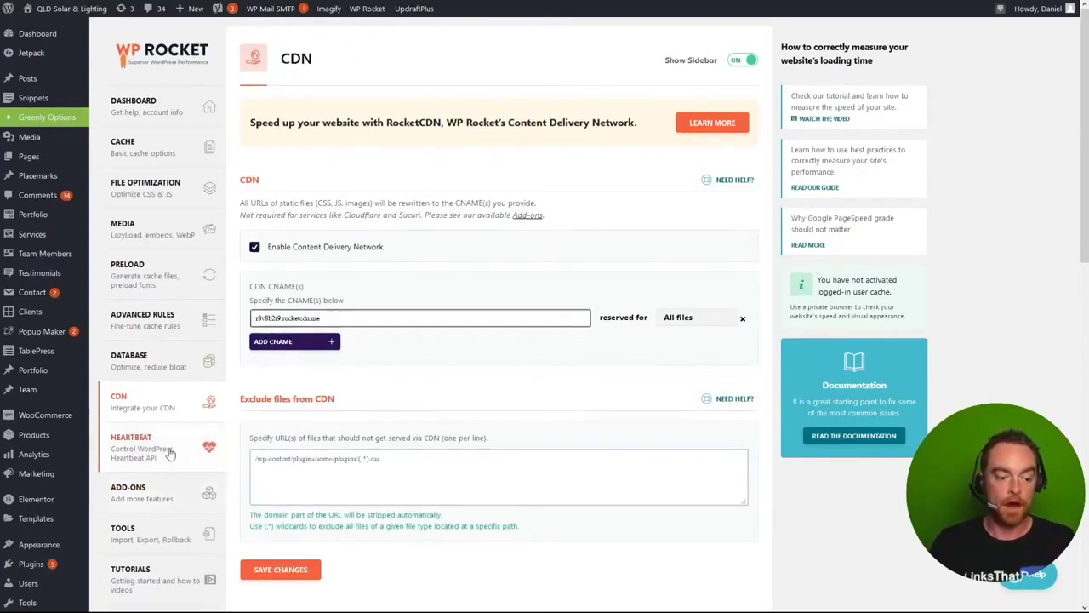
left_click(143, 445)
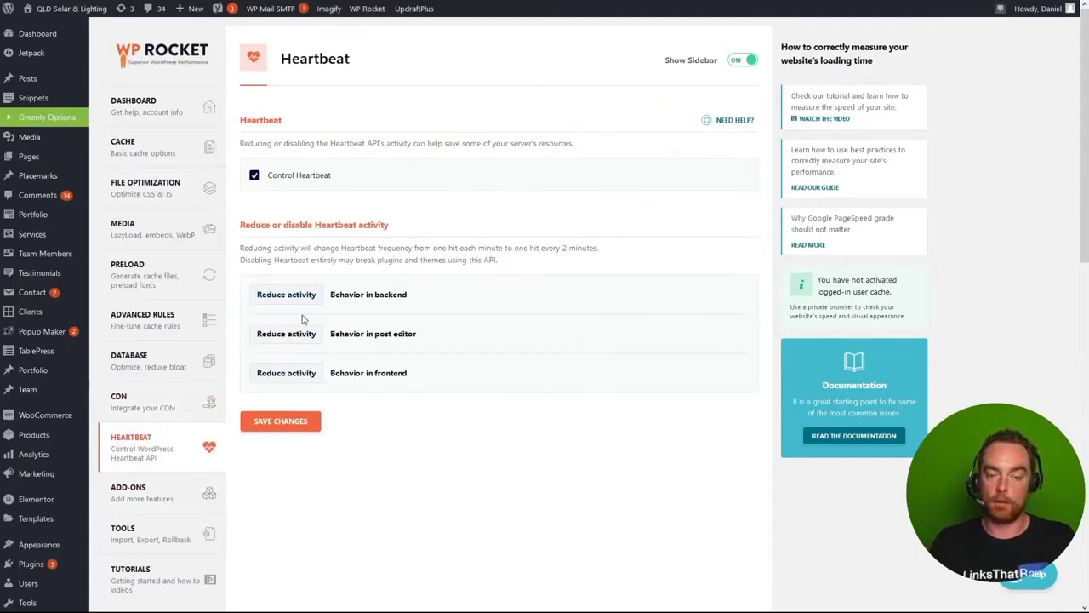
scroll(311, 366, "down", 1)
left_click(197, 434)
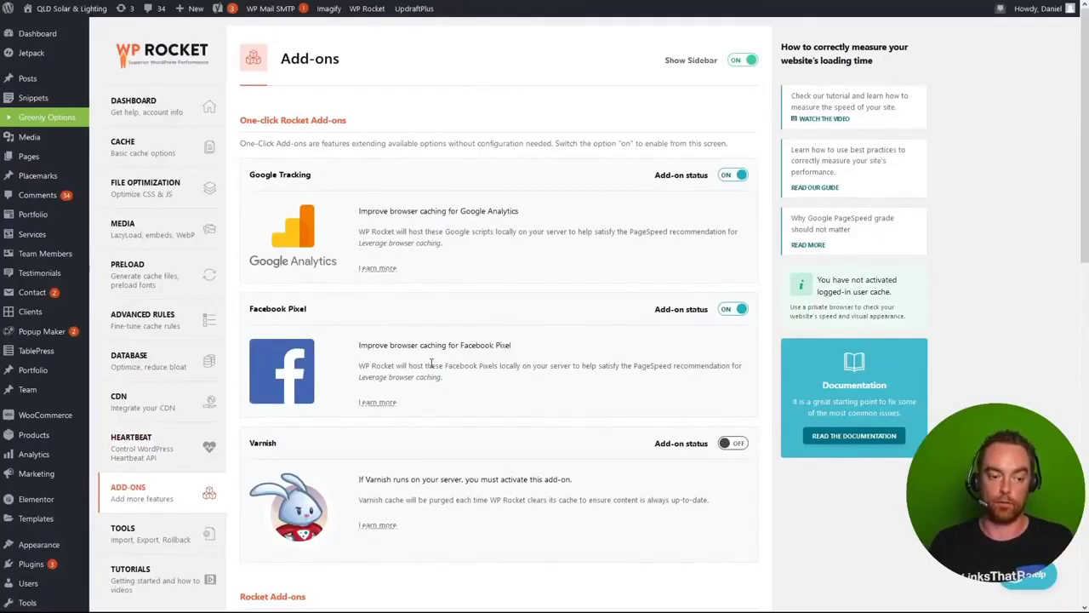
left_click(170, 103)
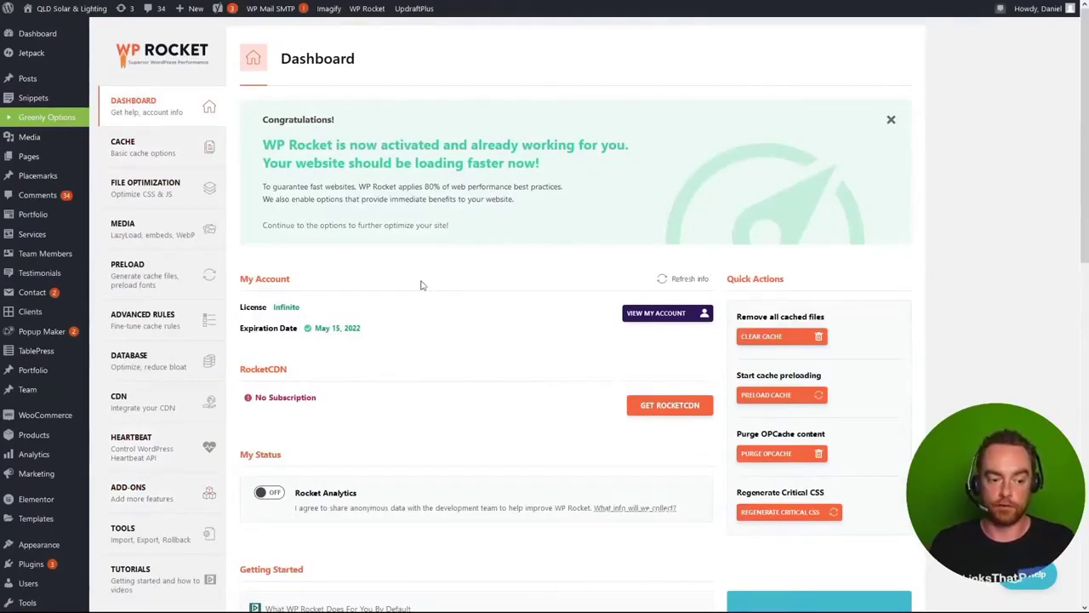
scroll(240, 355, "down", 3)
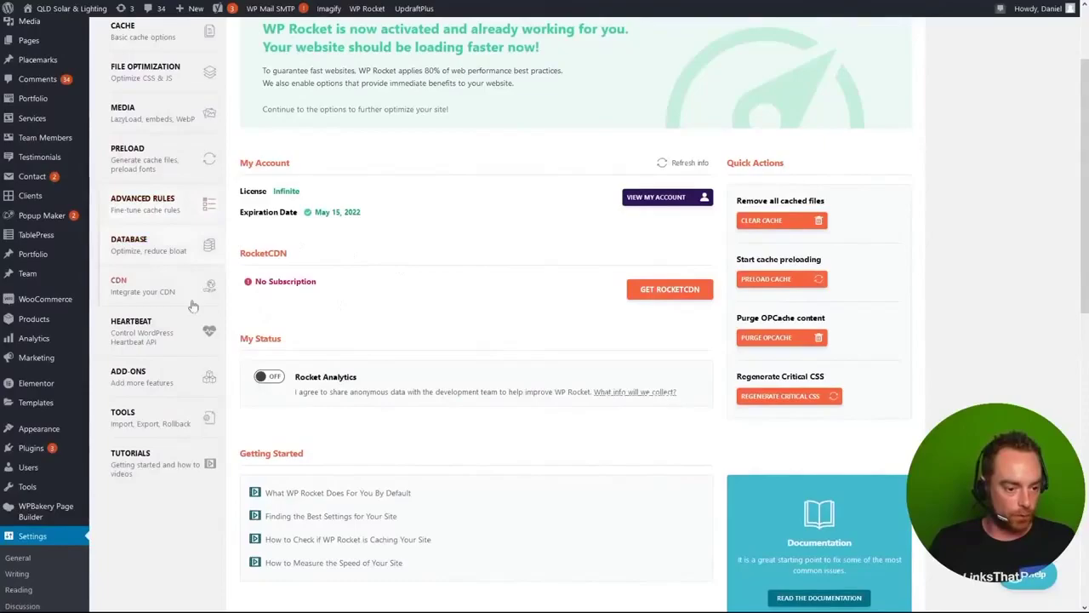
scroll(182, 540, "down", 3)
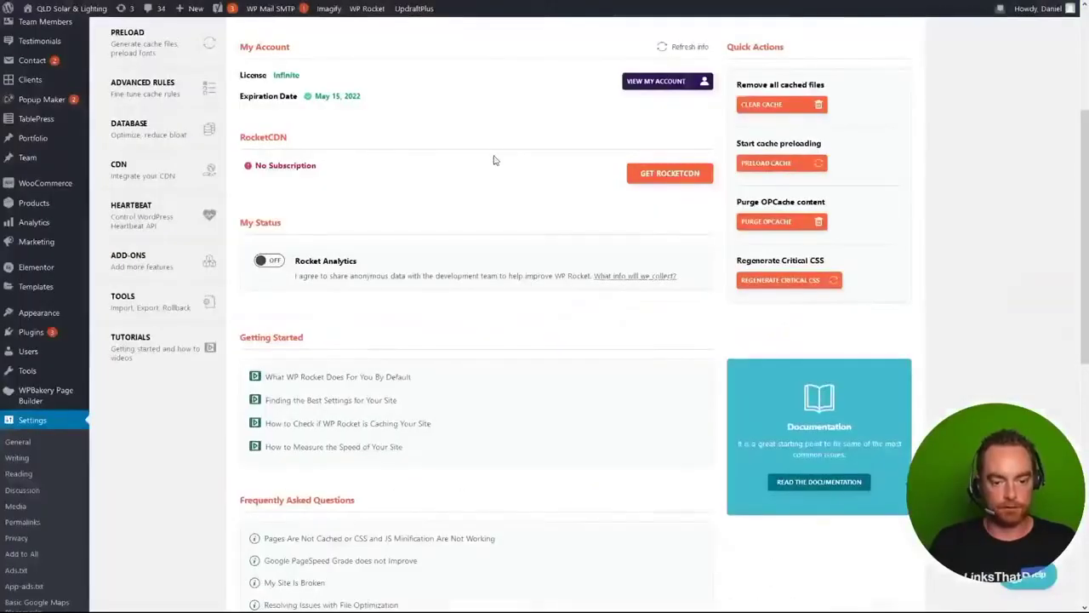
scroll(172, 451, "down", 3)
scroll(173, 451, "down", 2)
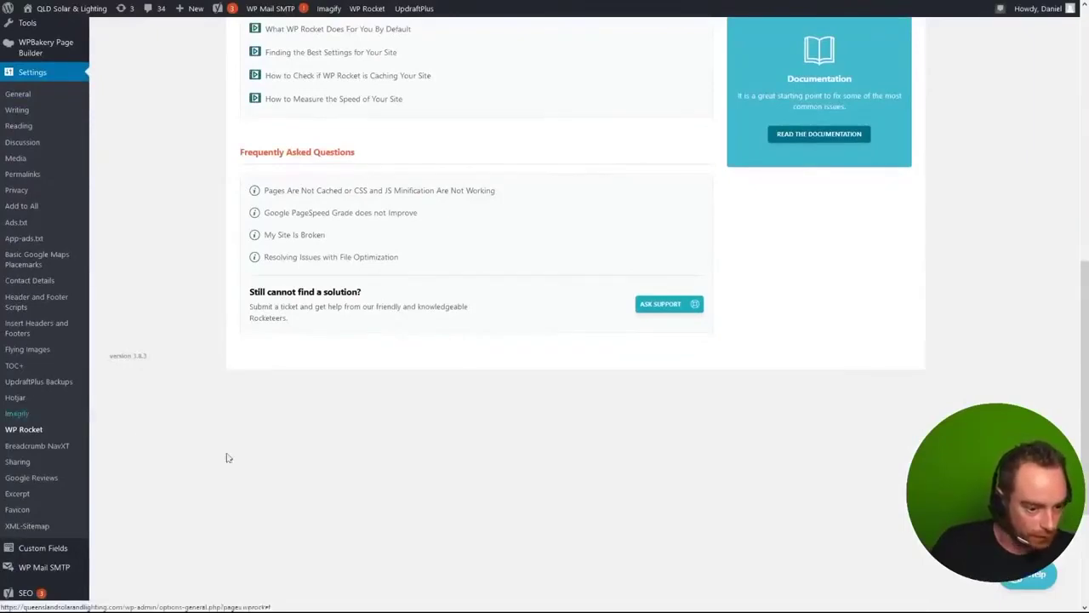
scroll(227, 457, "up", 3)
scroll(464, 163, "up", 3)
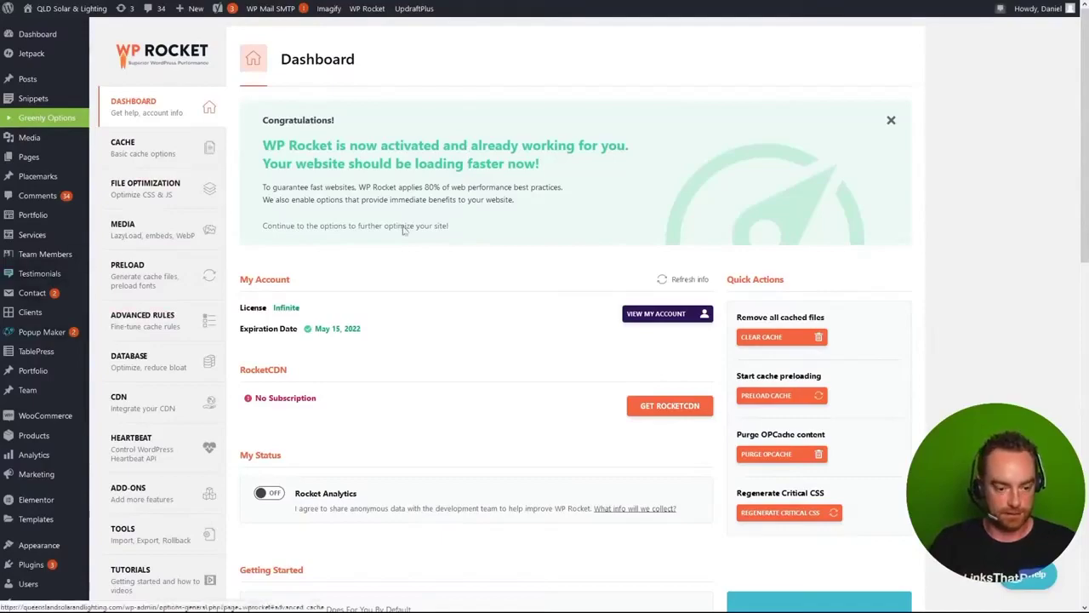
scroll(418, 222, "down", 5)
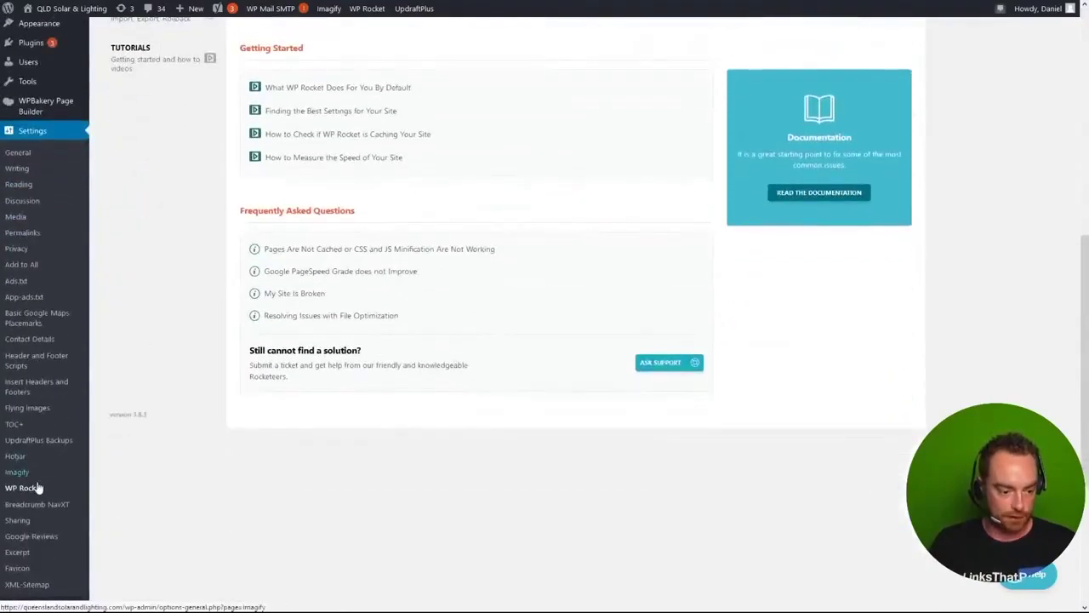
left_click(24, 486)
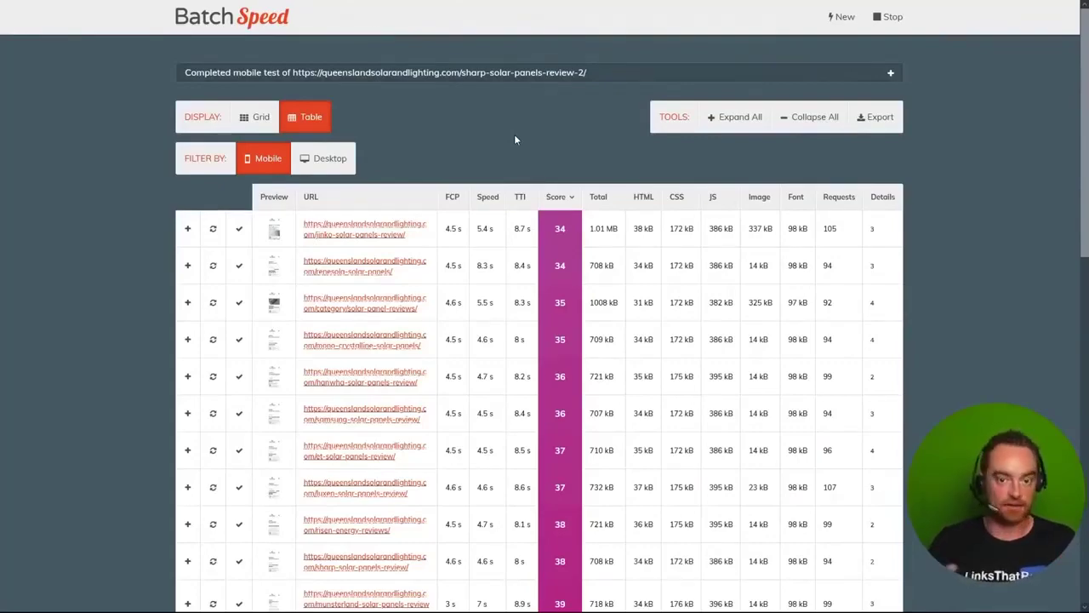
Step: Scroll through the Mobile results table sorted by score, lowest at 34
scroll(534, 192, "down", 5)
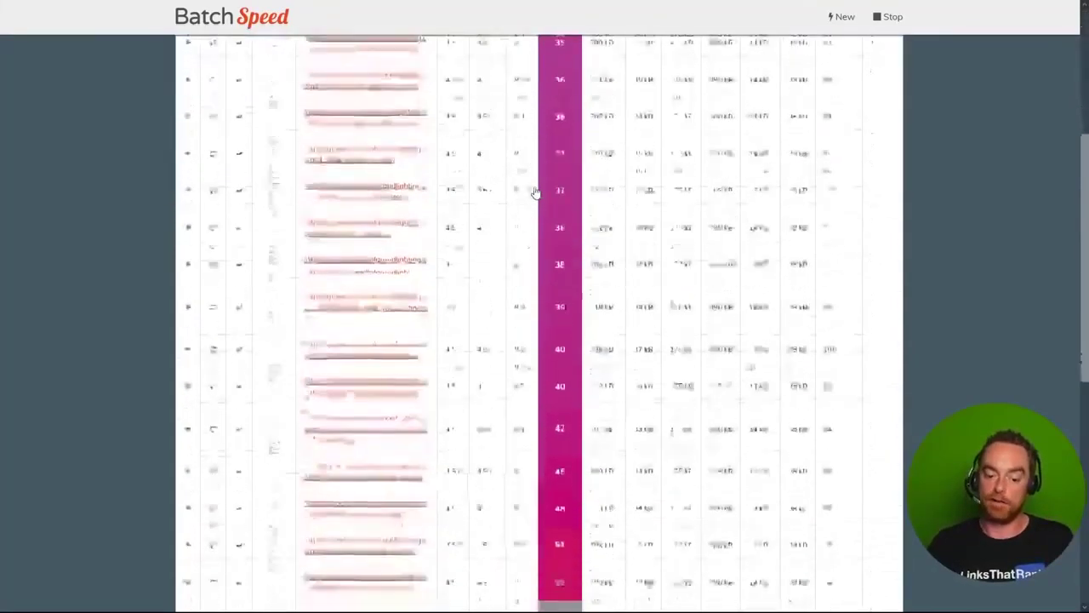
scroll(534, 193, "up", 1)
scroll(535, 193, "up", 4)
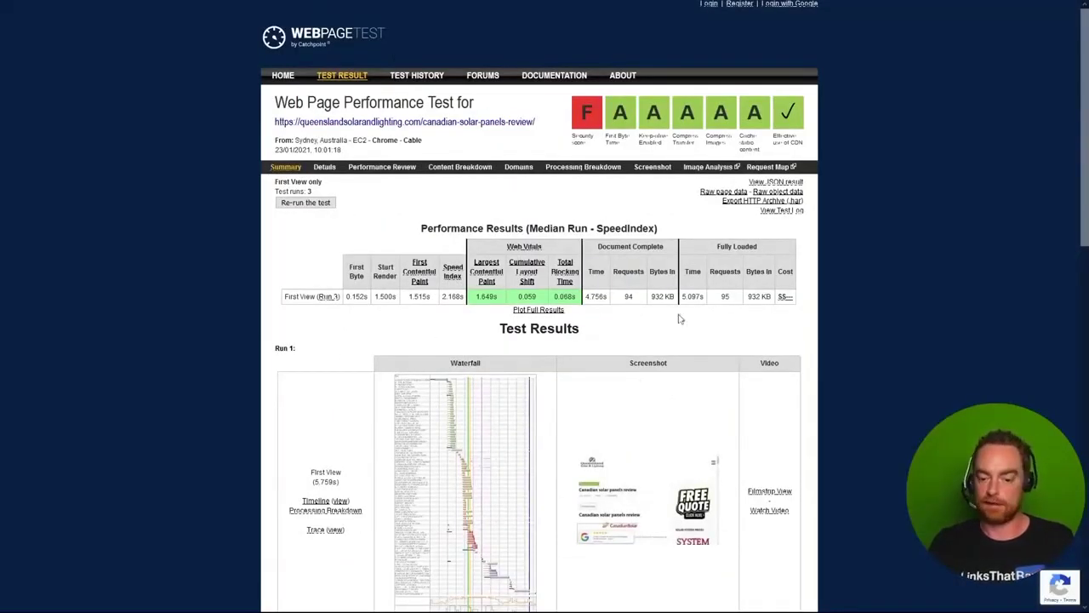
Step: Highlight the 932 KB size, 94 requests and 5.097s fully loaded time values
left_click_drag(651, 297, 674, 298)
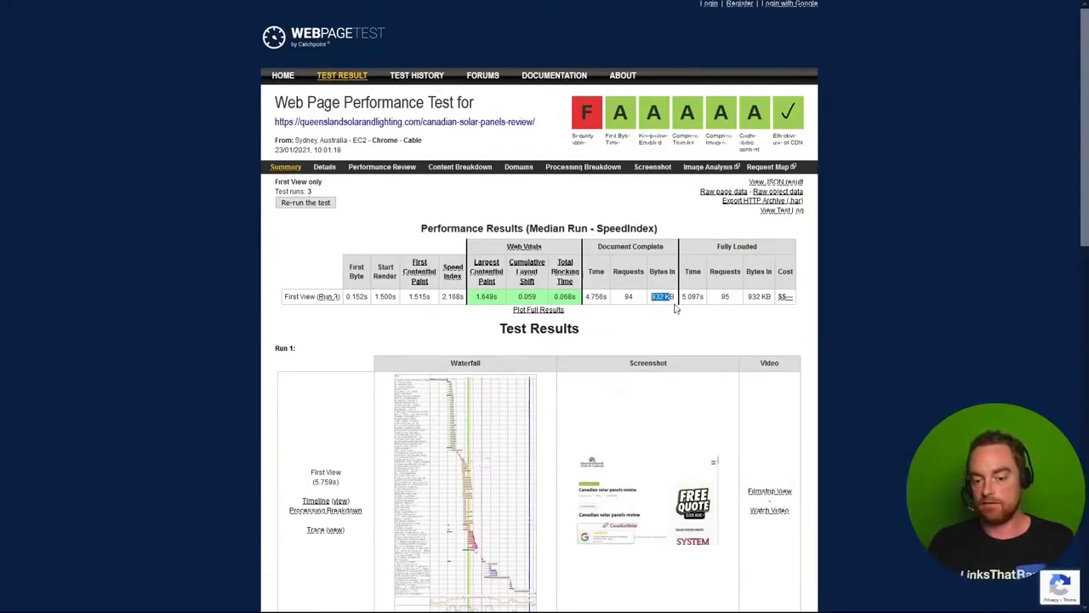
double_click(627, 296)
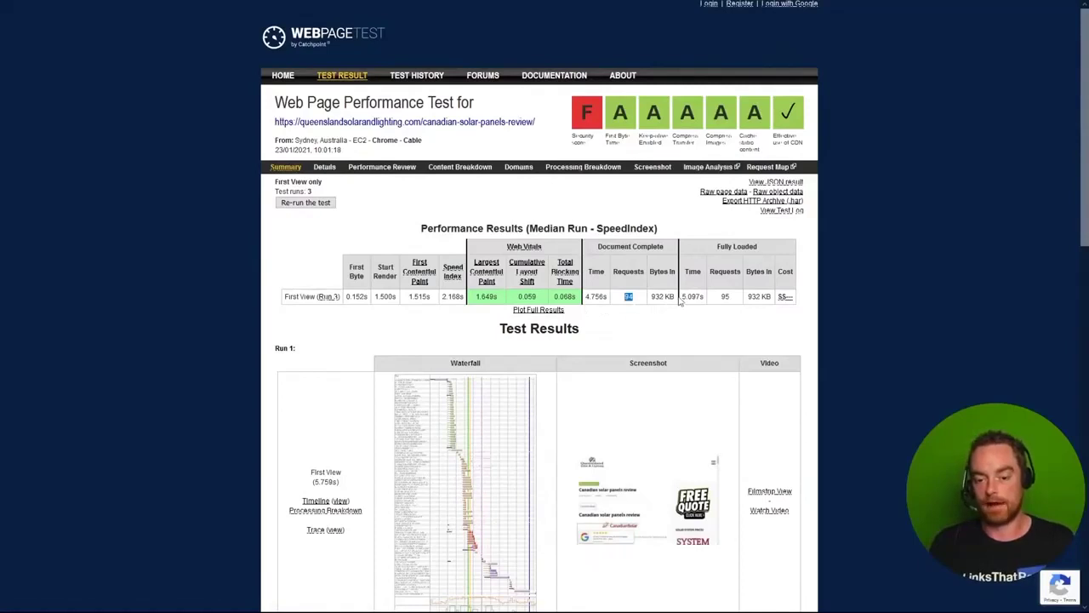
left_click_drag(682, 297, 706, 296)
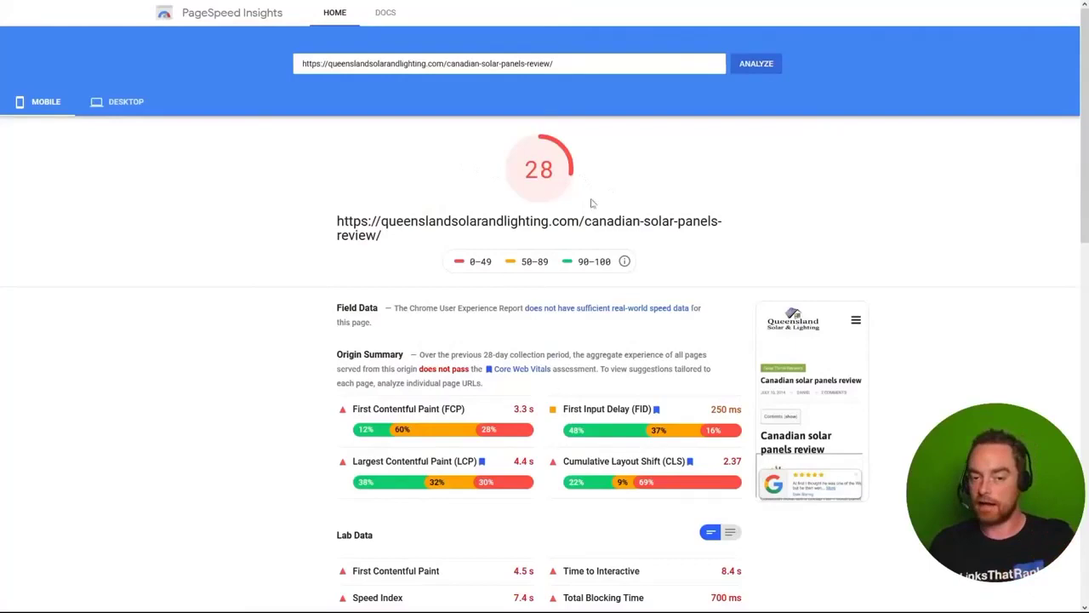
Step: Expand the 'Reduce initial server response time' opportunity in the mobile report, then scroll back to the top
scroll(561, 179, "down", 1)
scroll(561, 179, "down", 4)
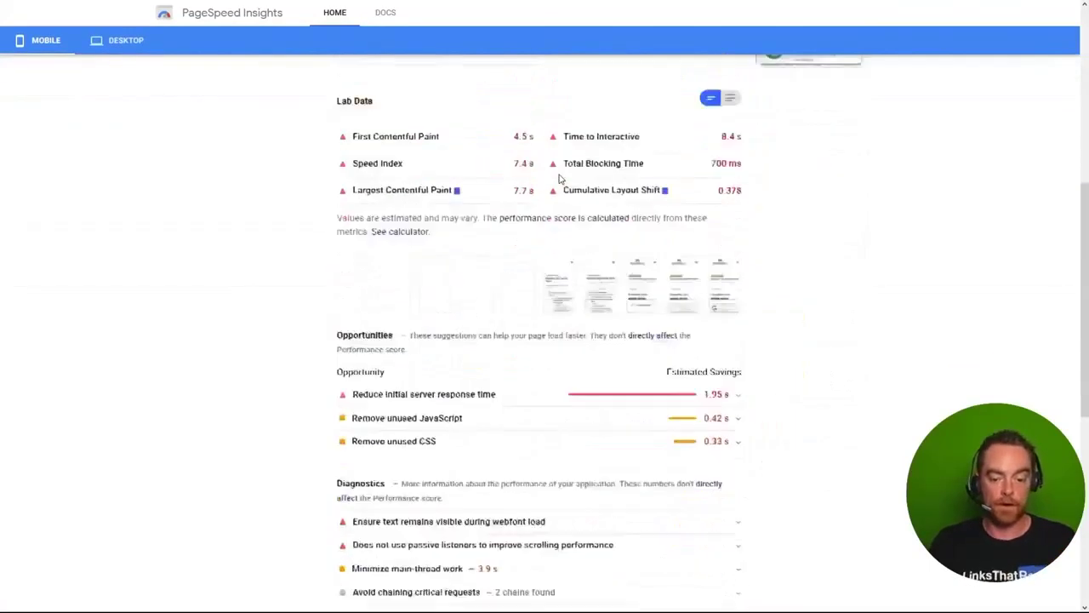
scroll(561, 183, "down", 2)
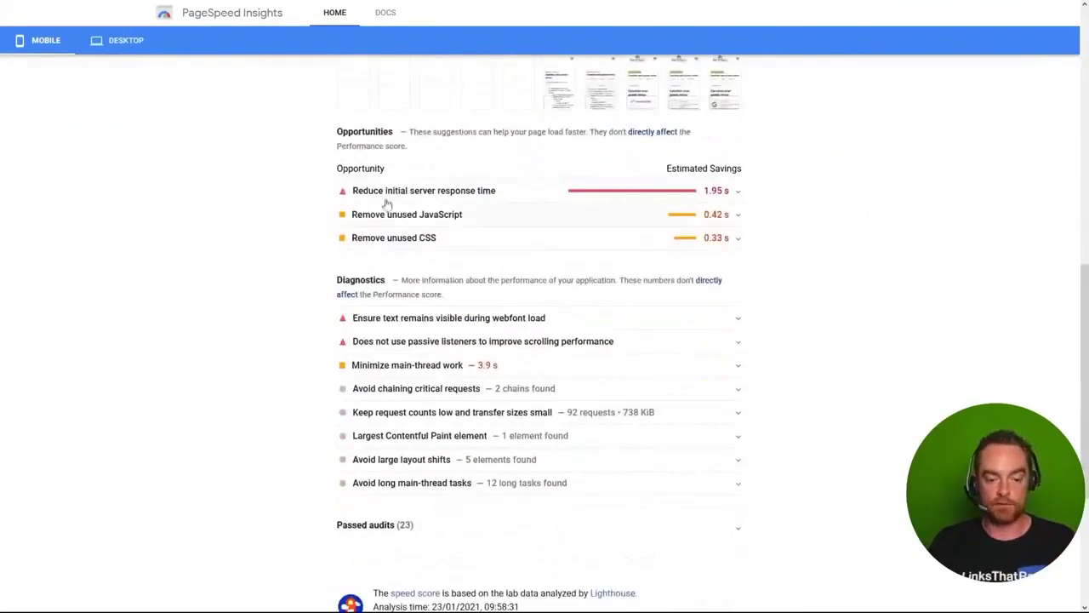
left_click(487, 196)
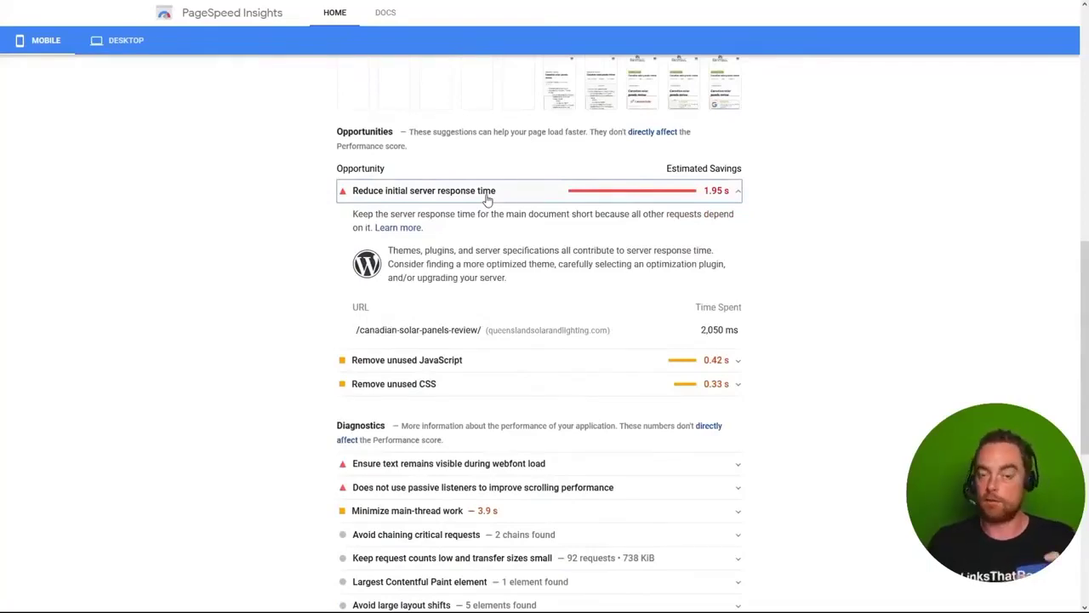
scroll(487, 196, "up", 3)
scroll(487, 198, "up", 2)
scroll(494, 194, "up", 1)
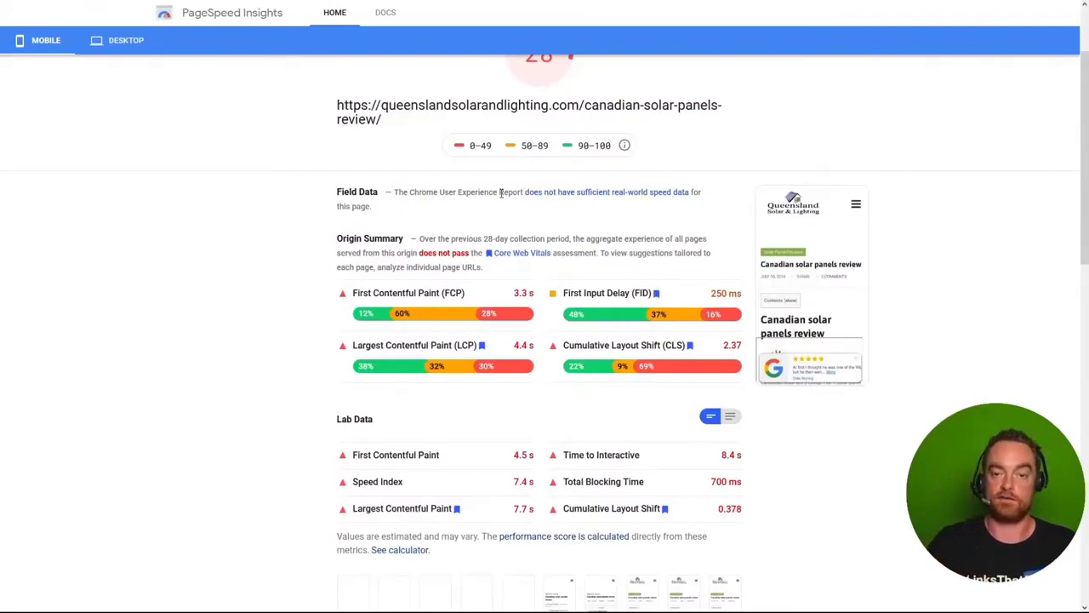
scroll(501, 193, "up", 2)
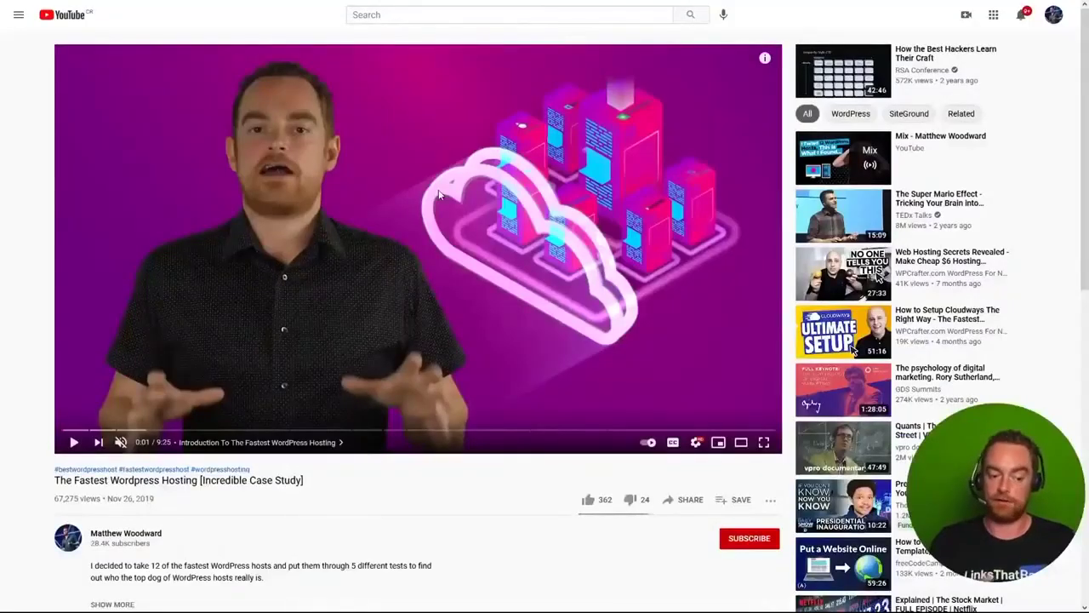
Step: Play The Fastest Wordpress Hosting [Incredible Case Study] video
left_click(439, 194)
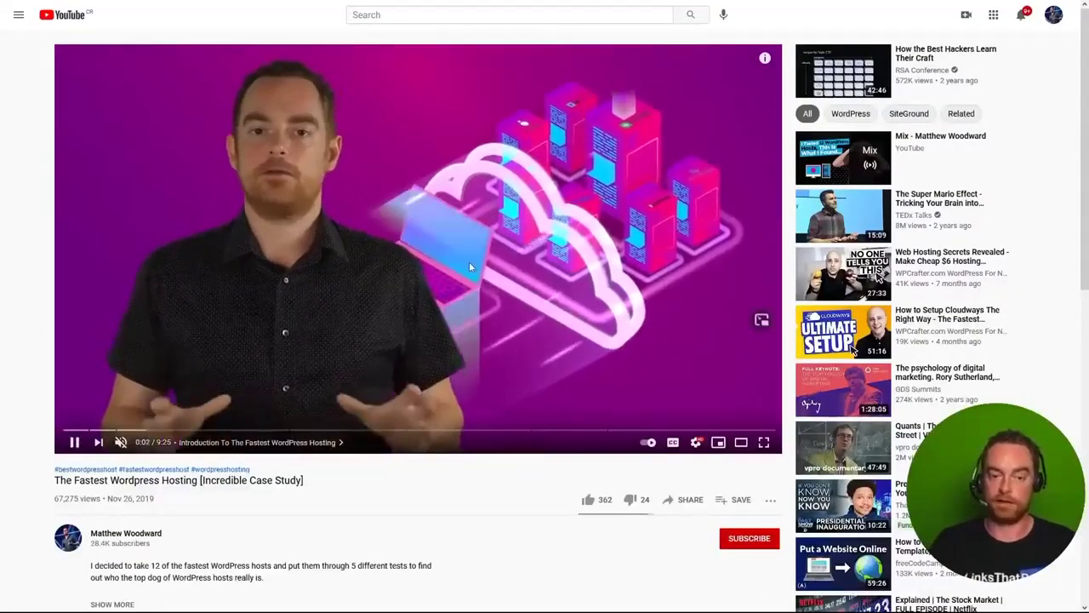